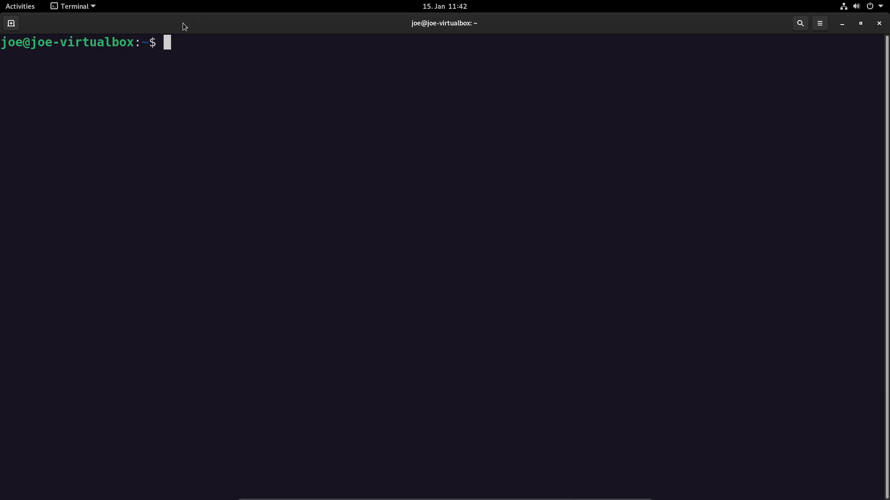
{"action": "type", "text": "sudo "}
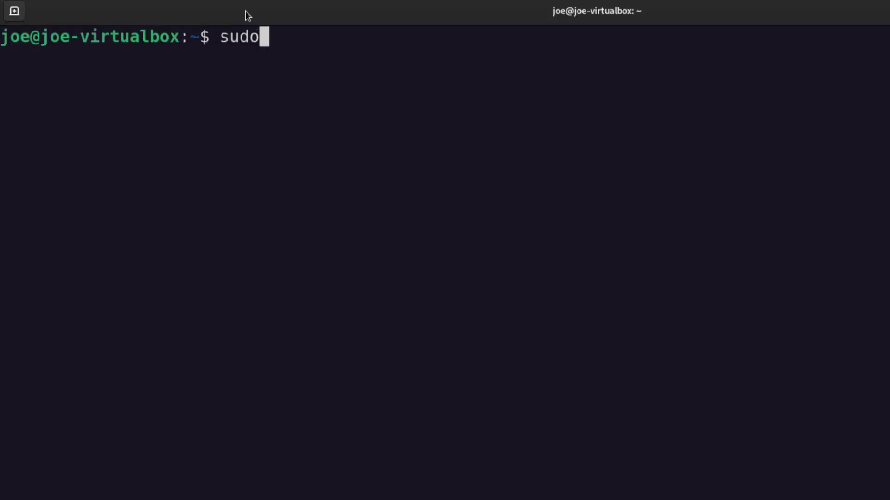
{"action": "type", "text": "nano"}
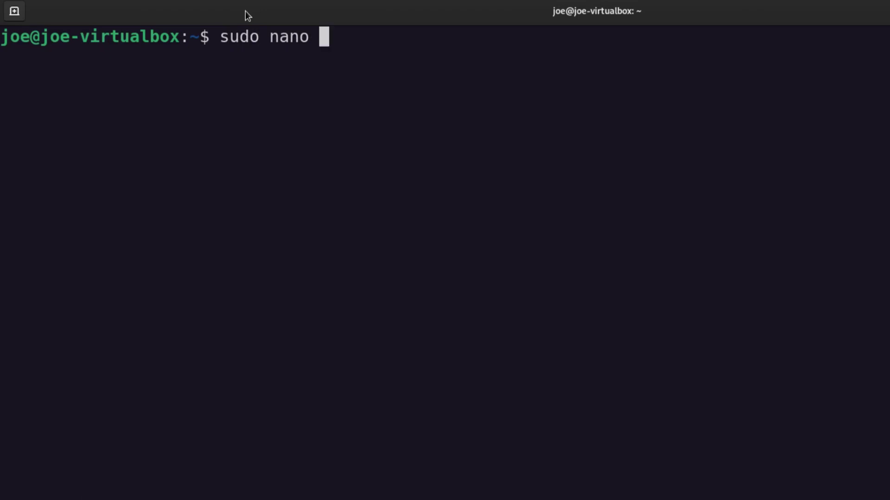
{"action": "type", "text": " /etc/"}
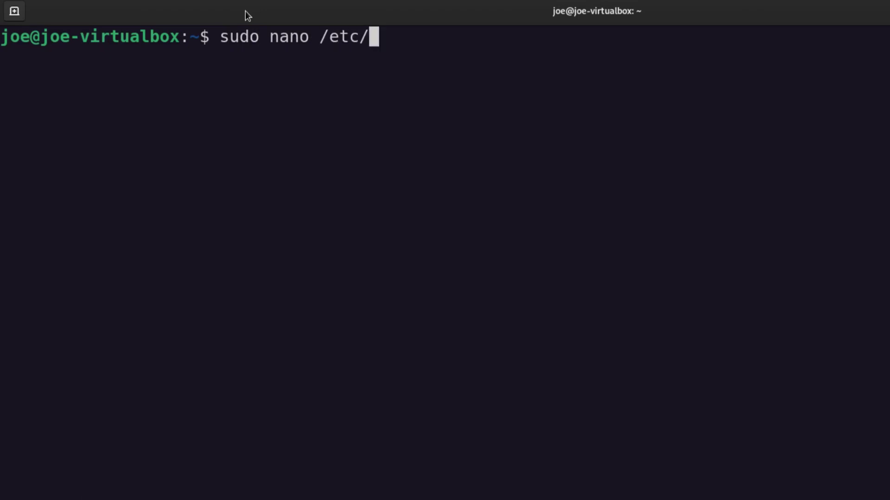
{"action": "type", "text": "apt/"}
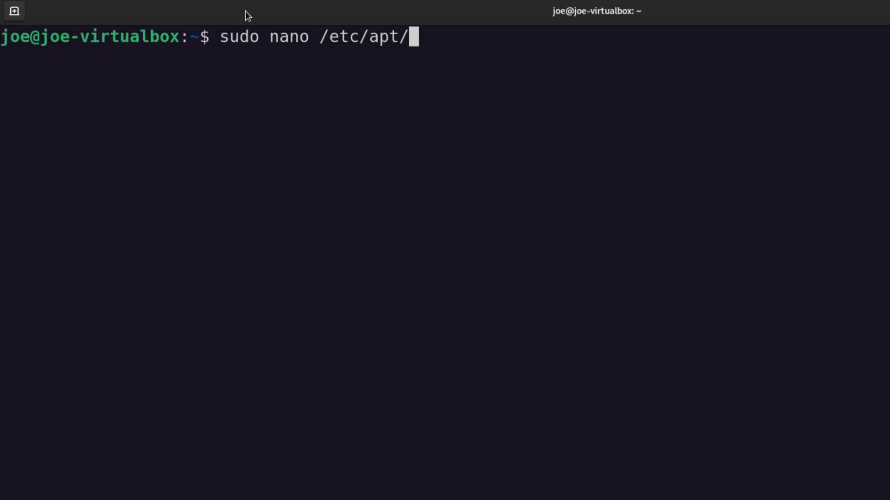
{"action": "type", "text": "sources."}
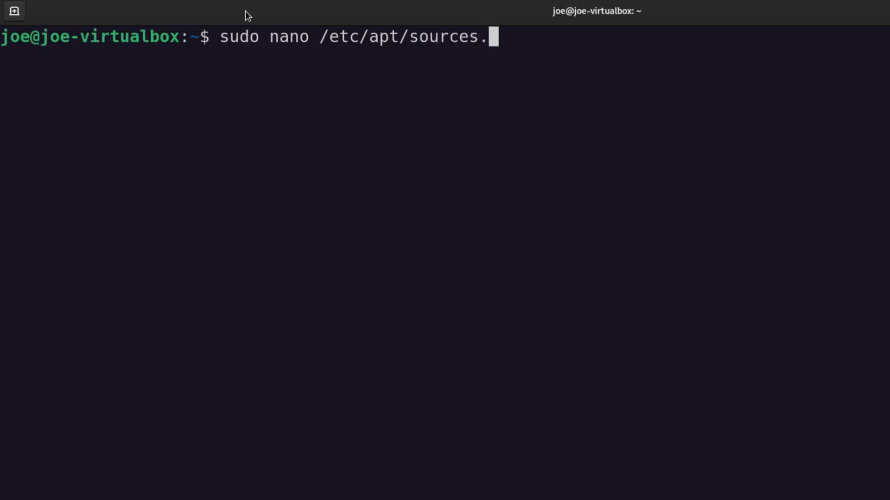
{"action": "type", "text": "list"}
Open /etc/apt/sources.list in nano with sudo
{"action": "key", "text": "Return"}
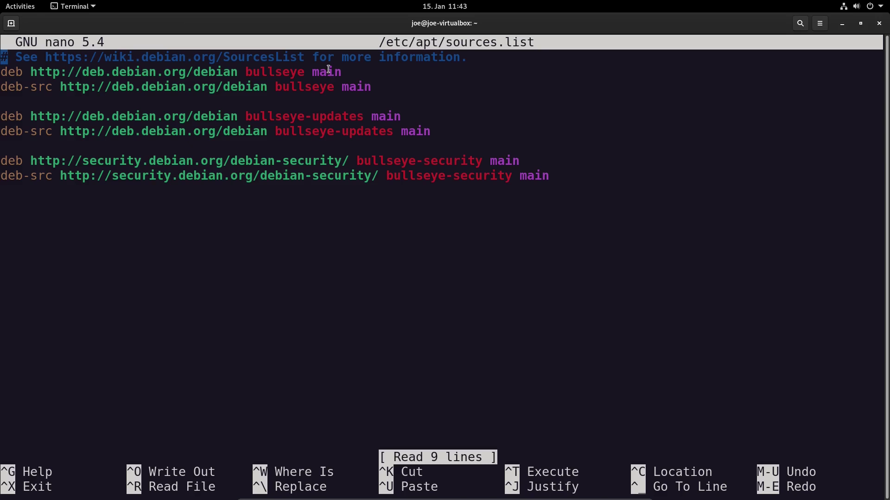
{"action": "key", "text": "Down"}
{"action": "key", "text": "Right"}
{"action": "key", "text": "Right"}
{"action": "key", "text": "Right"}
{"action": "key", "text": "Right"}
{"action": "key", "text": "Right"}
{"action": "key", "text": "Right"}
{"action": "key", "text": "Right"}
{"action": "key", "text": "Right"}
{"action": "key", "text": "Right"}
{"action": "key", "text": "Right"}
{"action": "key", "text": "Right"}
{"action": "key", "text": "Right"}
{"action": "key", "text": "Right"}
{"action": "key", "text": "Right"}
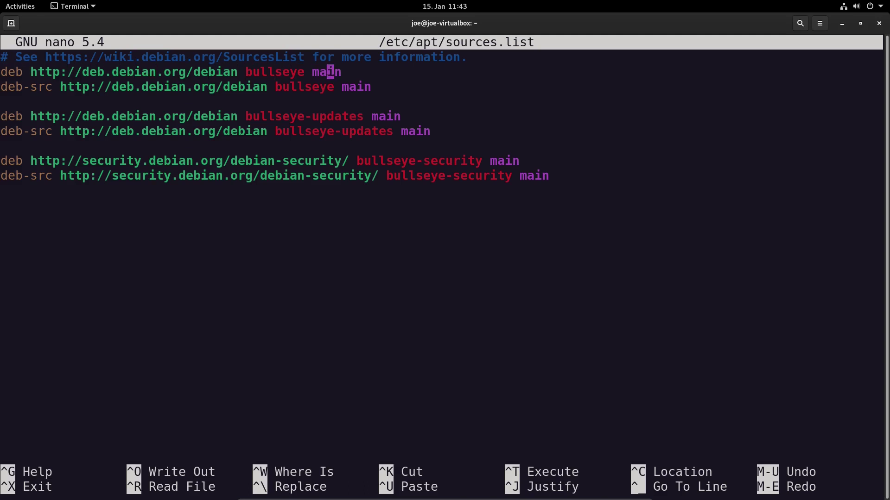
{"action": "key", "text": "Right"}
{"action": "key", "text": "Right"}
{"action": "type", "text": "cont"}
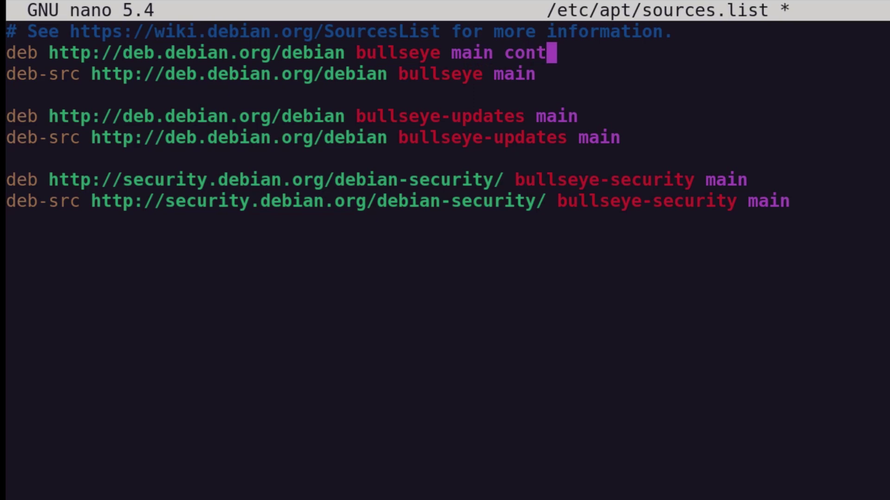
{"action": "type", "text": "ribu"}
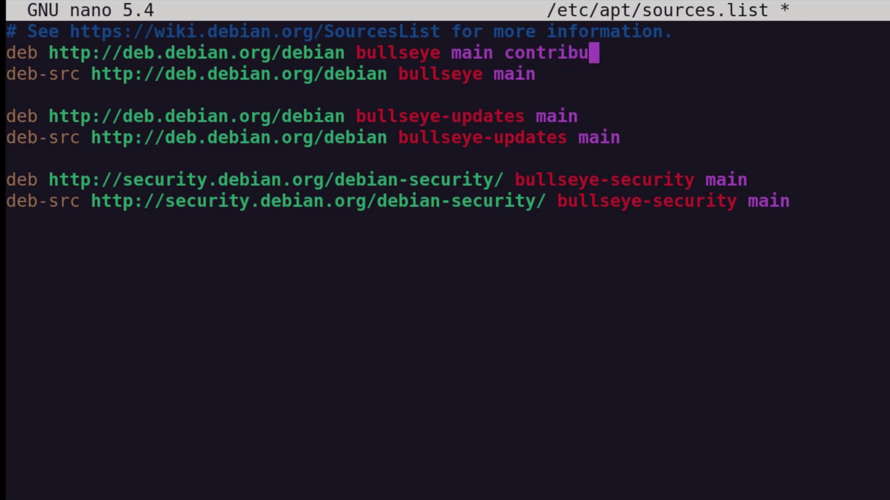
Fix the typo after 'contrib' and save sources.list under the same name
{"action": "key", "text": "BackSpace"}
{"action": "type", "text": "non"}
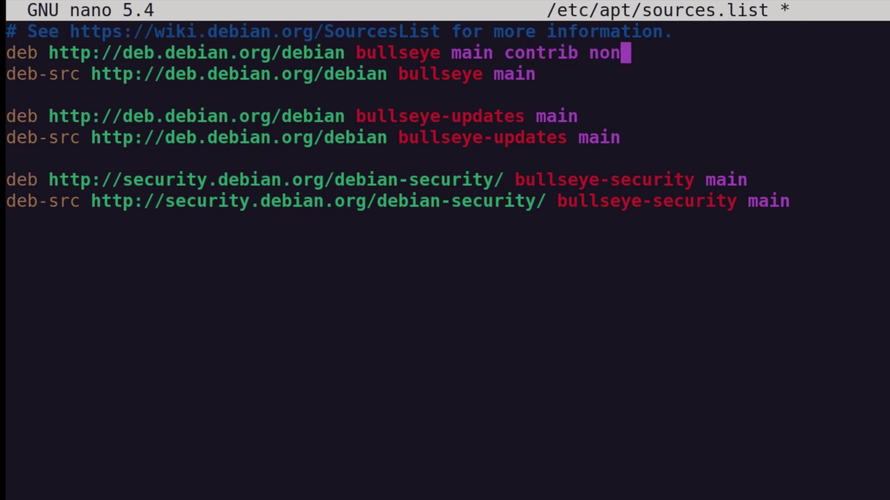
{"action": "type", "text": "-free"}
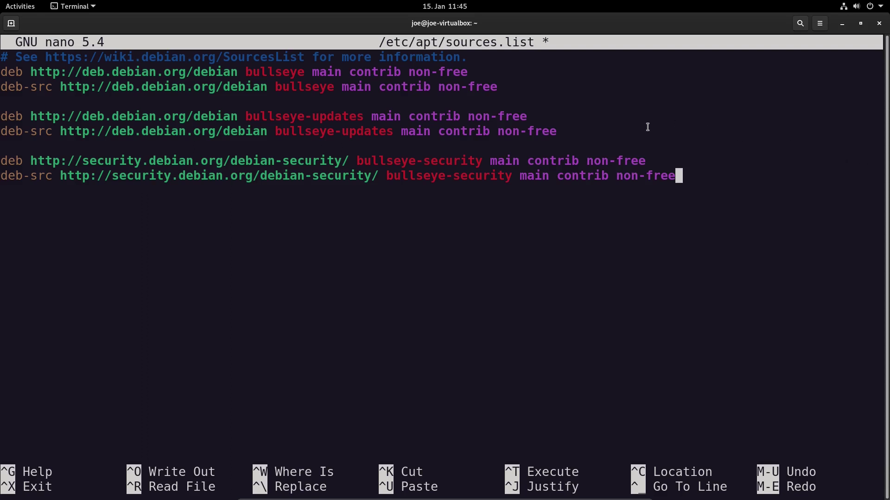
{"action": "key", "text": "ctrl+o"}
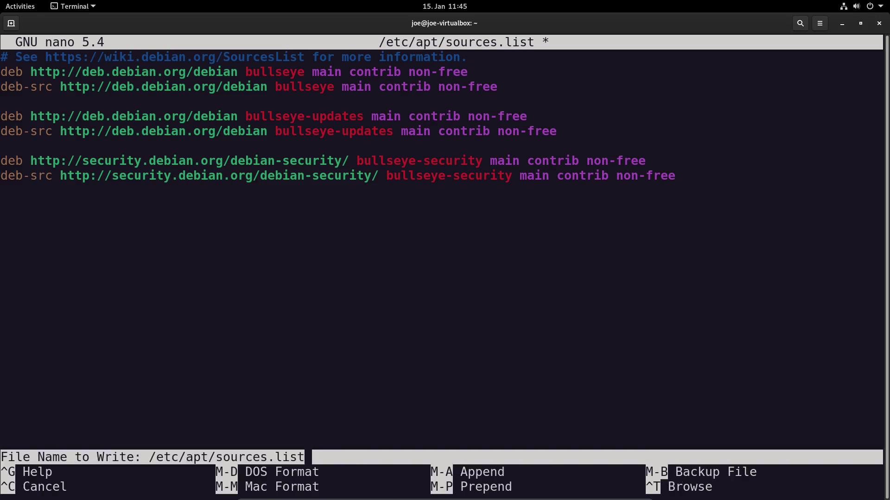
{"action": "key", "text": "Return"}
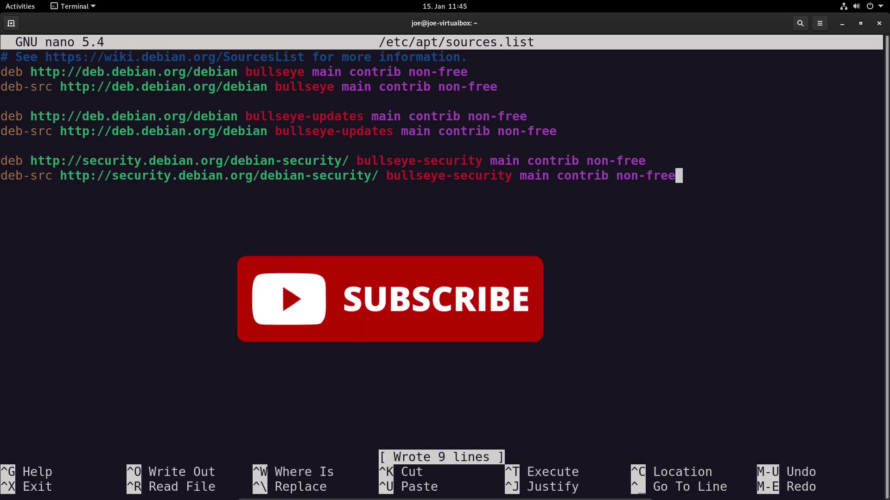
Exit nano with Ctrl+X to get back to an empty shell prompt
{"action": "key", "text": "ctrl+x"}
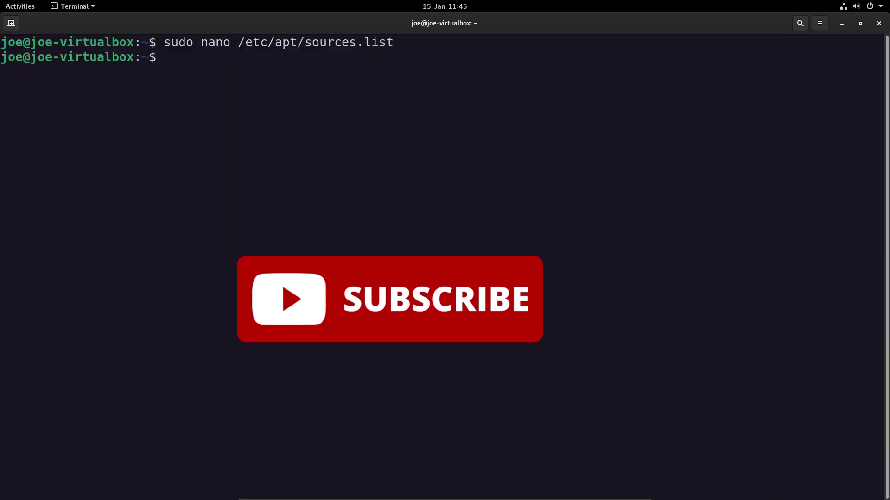